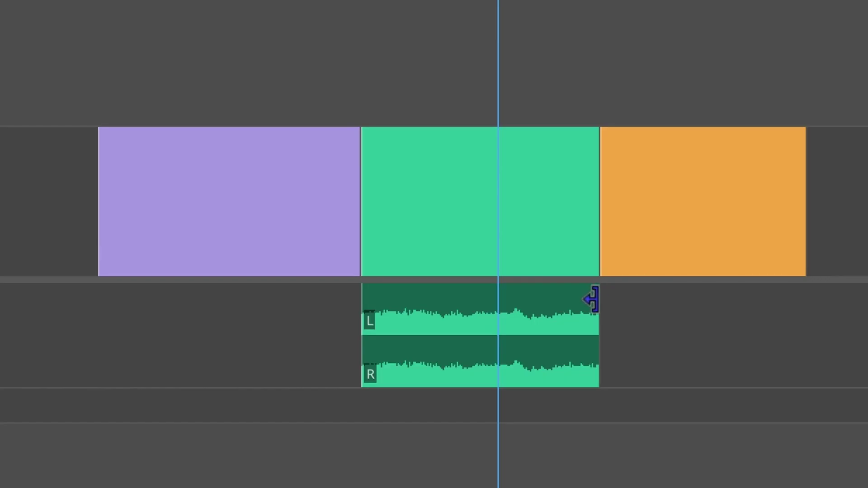
Extend the middle clip's audio past the video cut to show an L cut, then trim it back.
left_click_drag(595, 308, 757, 310)
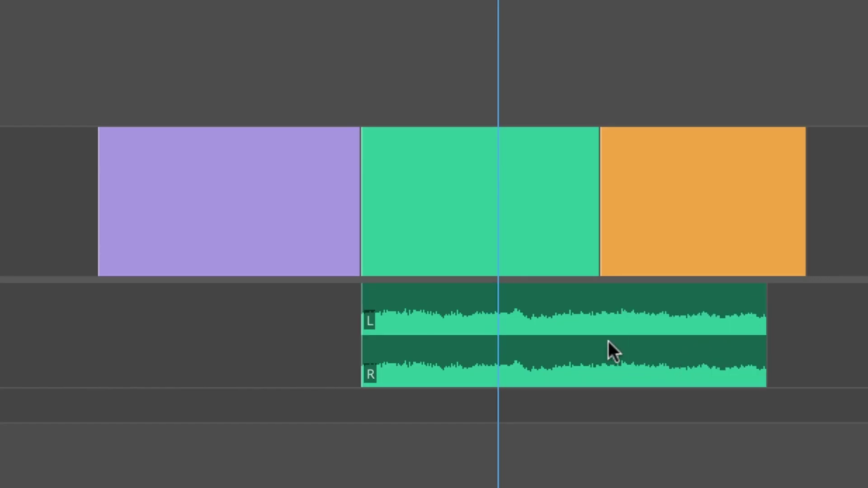
left_click(441, 237)
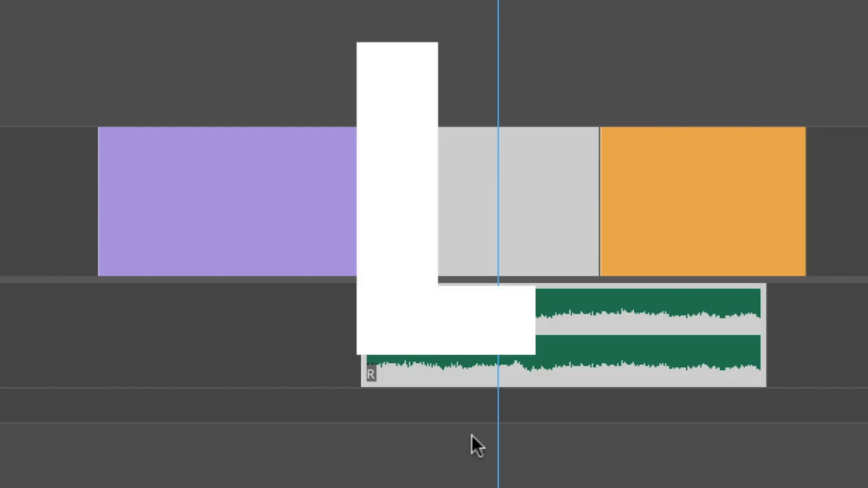
left_click(750, 417)
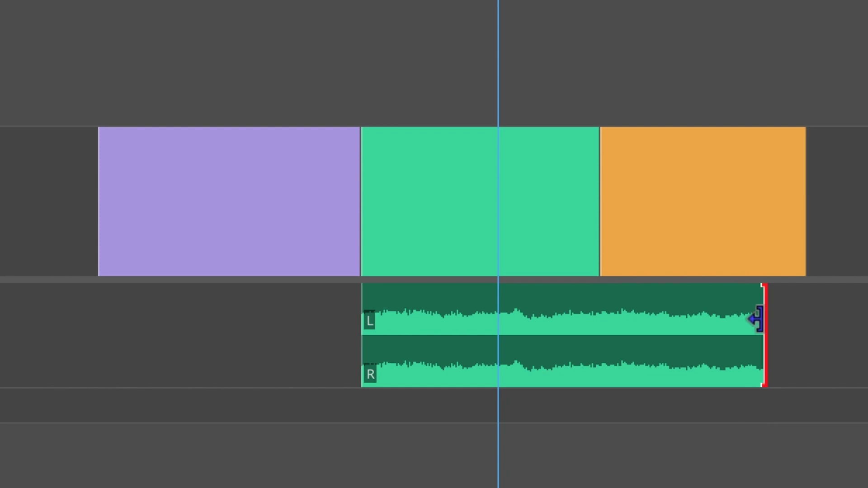
left_click_drag(756, 319, 601, 317)
left_click_drag(355, 305, 176, 300)
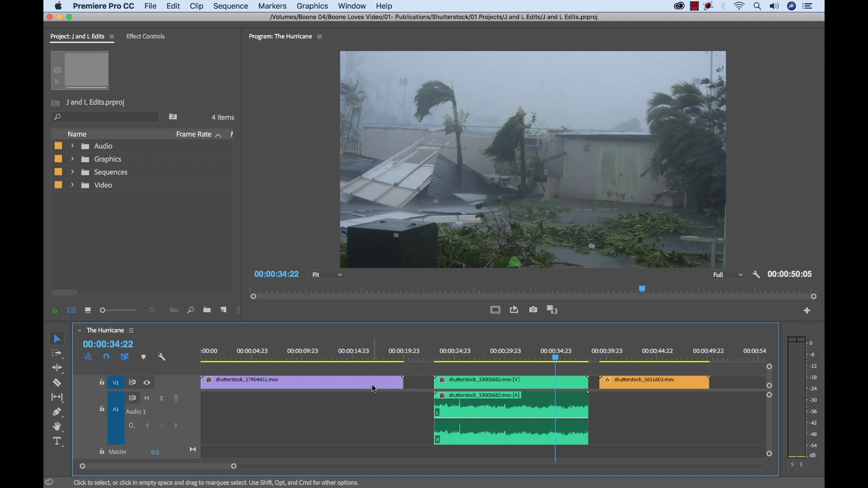
mouse_move(372, 386)
left_click_drag(289, 357, 497, 355)
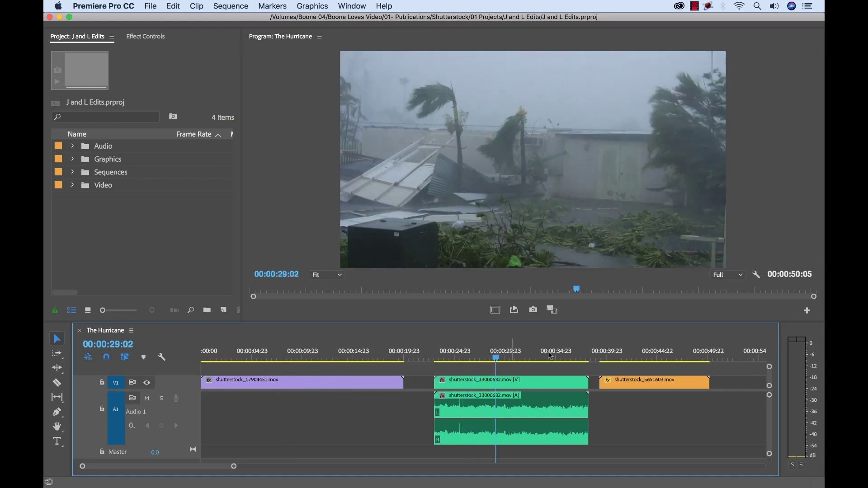
left_click_drag(625, 353, 316, 358)
left_click_drag(475, 345, 581, 358)
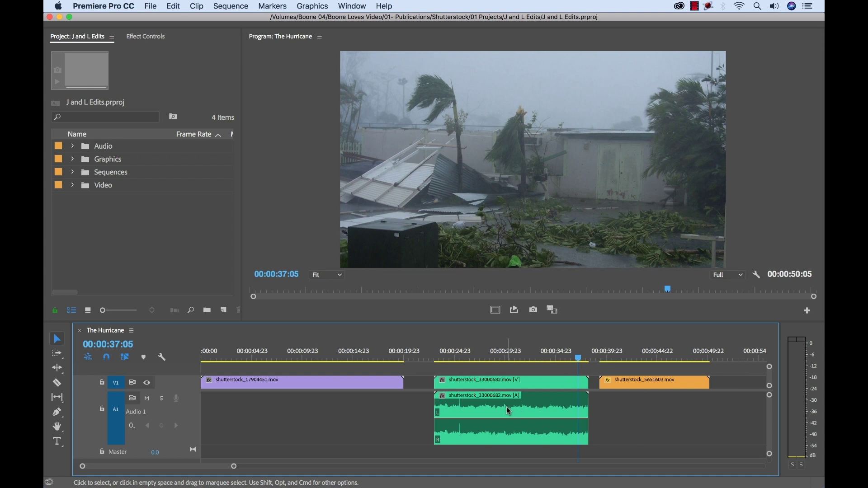
left_click(439, 355)
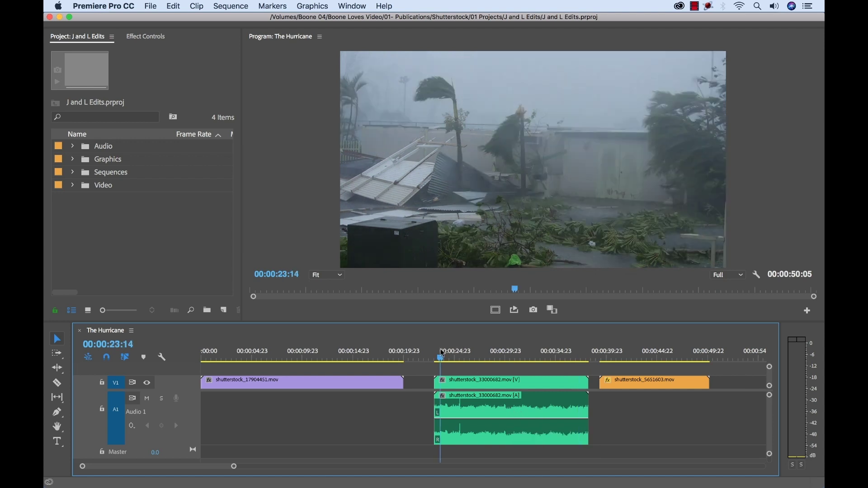
key("space")
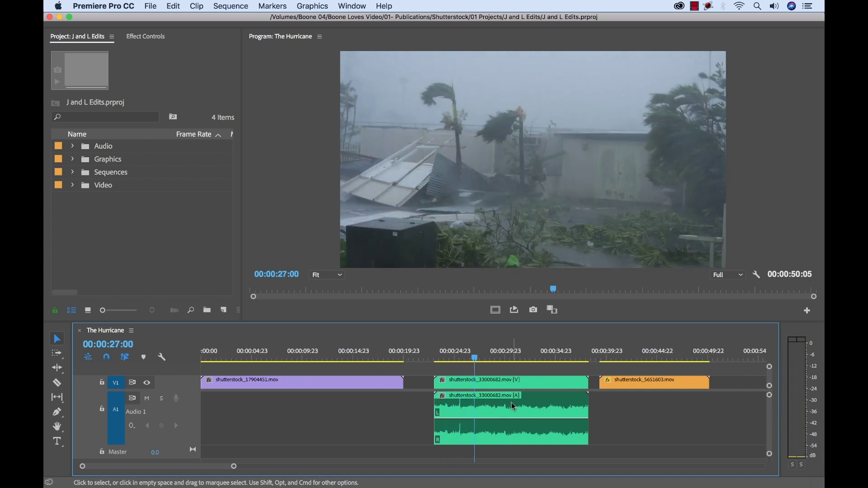
key("shift+4")
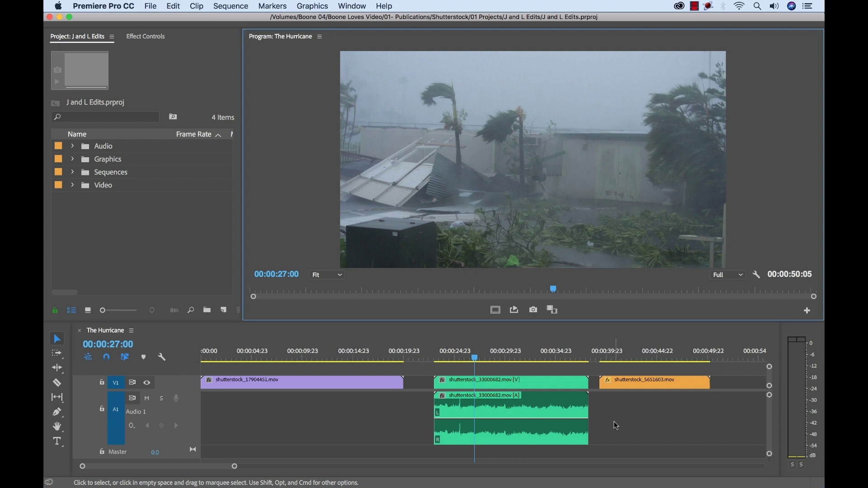
Move the playhead to 00:00:10:00 and add a red marker there.
left_click(109, 346)
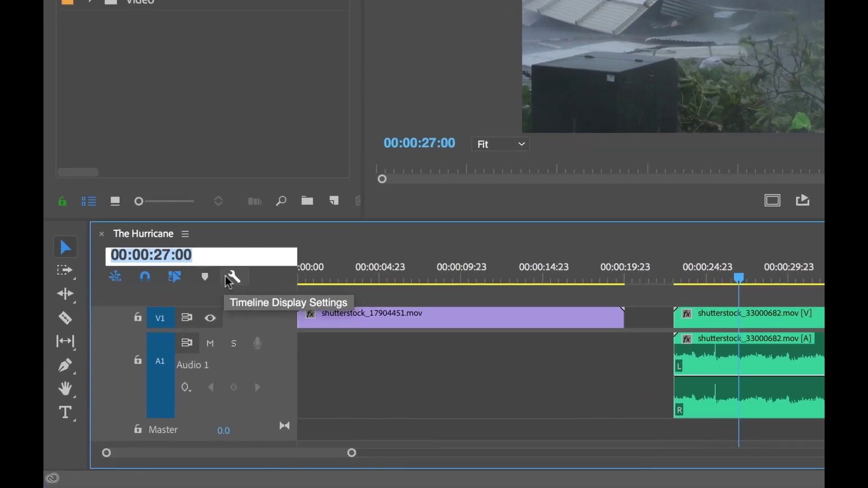
type("1000")
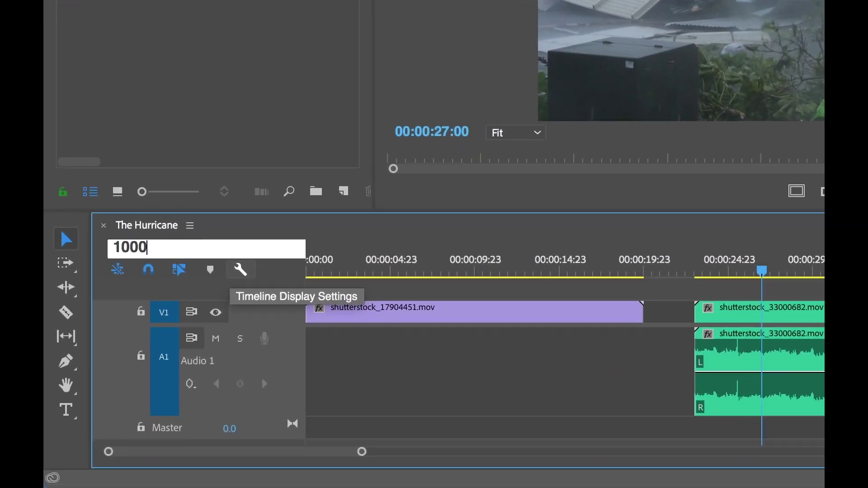
key("Return")
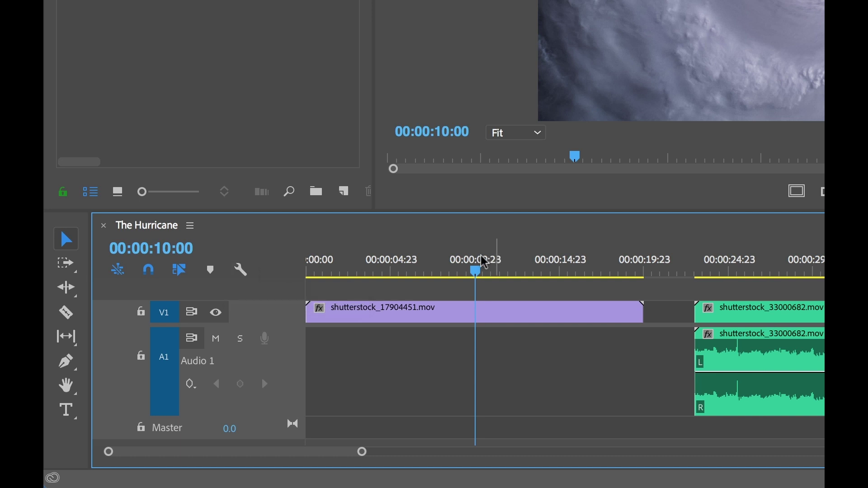
left_click(211, 270)
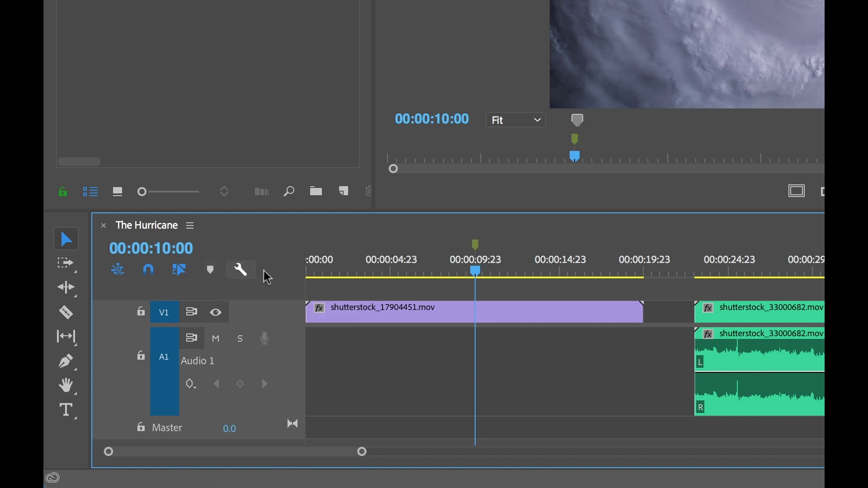
double_click(476, 246)
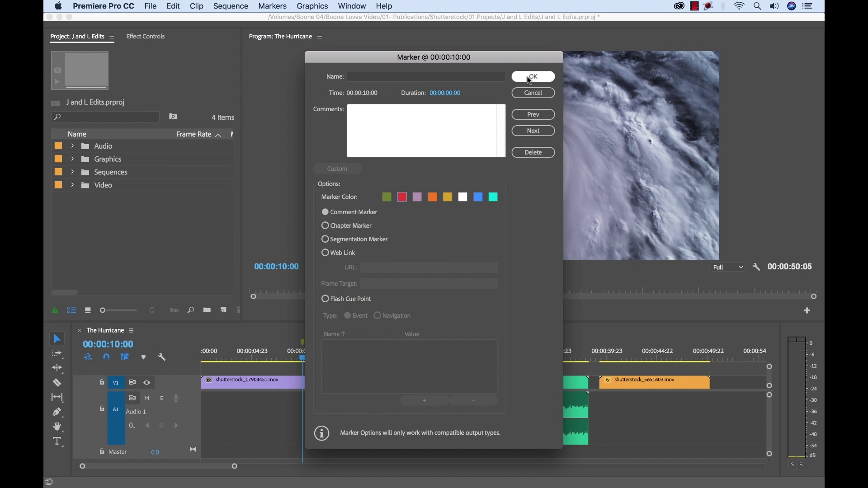
left_click(530, 79)
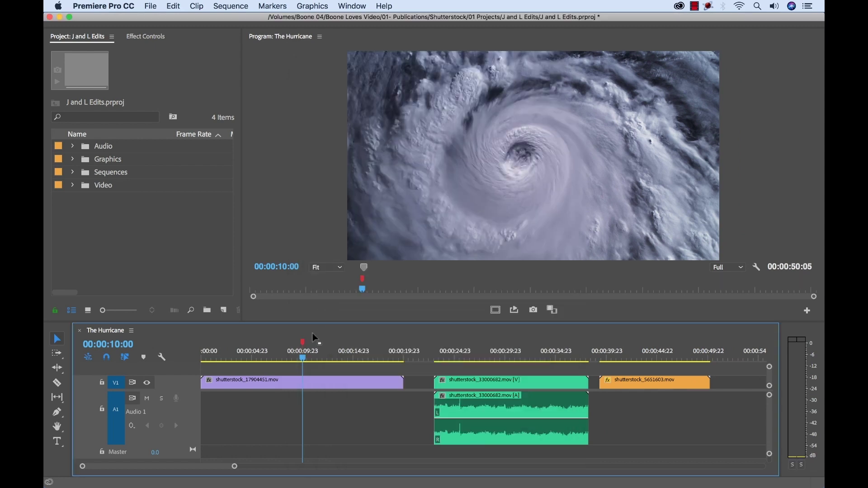
Trim the first clip's start to the 2:11 playhead and trim the second clip's start.
left_click_drag(298, 359, 226, 384)
left_click_drag(277, 383, 253, 380)
left_click_drag(378, 383, 239, 384)
left_click_drag(436, 383, 476, 377)
Butt the second and orange clips together, end the orange clip at 10 seconds, and play it back.
left_click_drag(588, 383, 262, 383)
left_click_drag(633, 383, 313, 383)
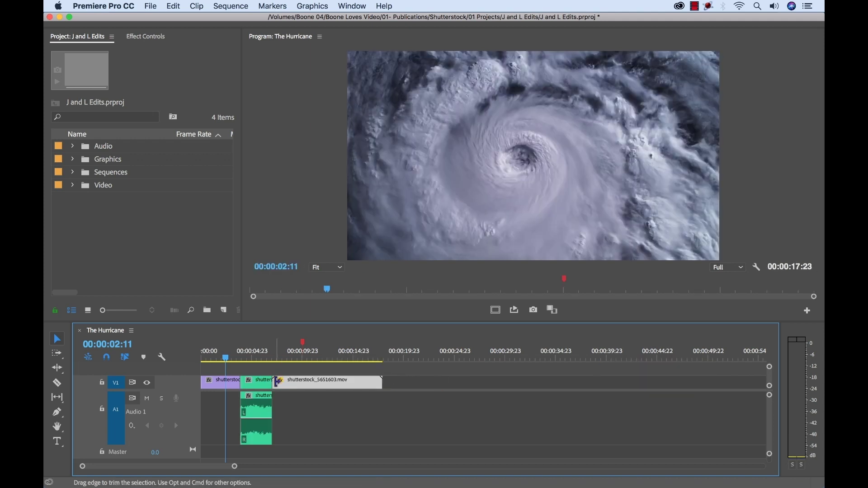
left_click_drag(378, 384, 304, 382)
key("backslash")
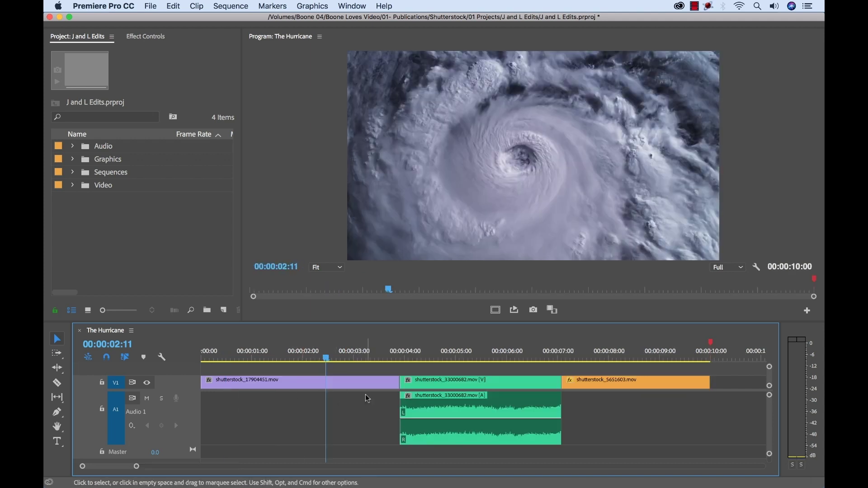
key("space")
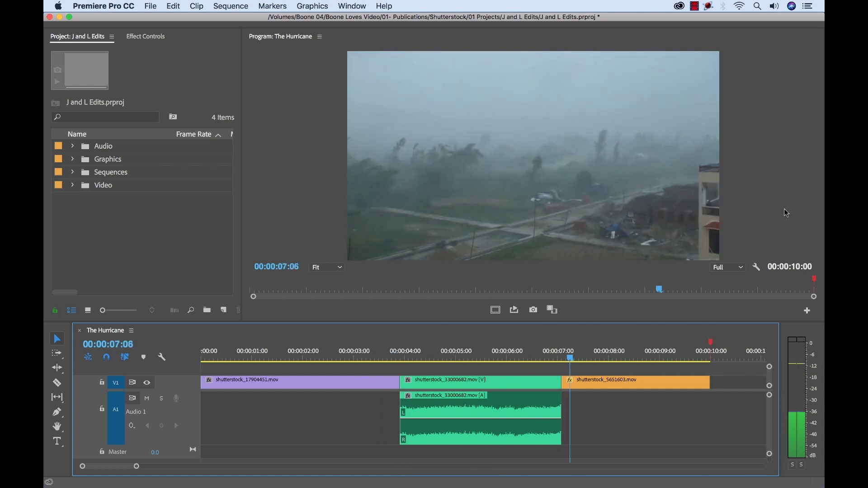
key("space")
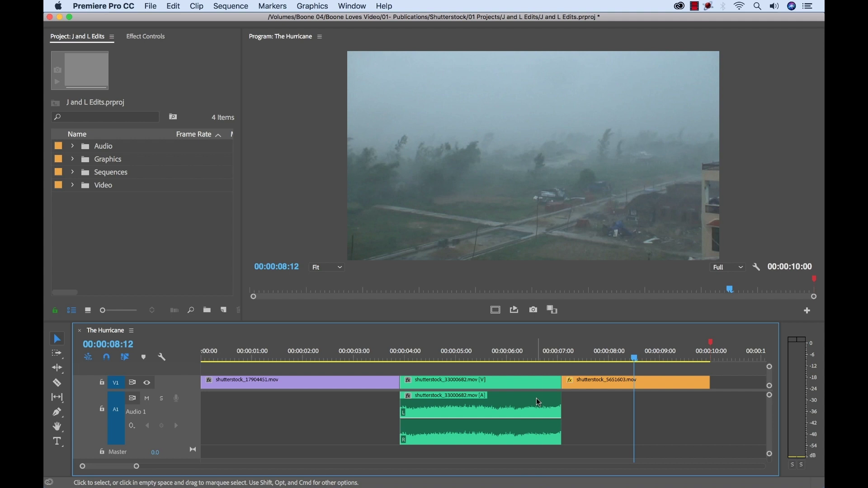
left_click(512, 397)
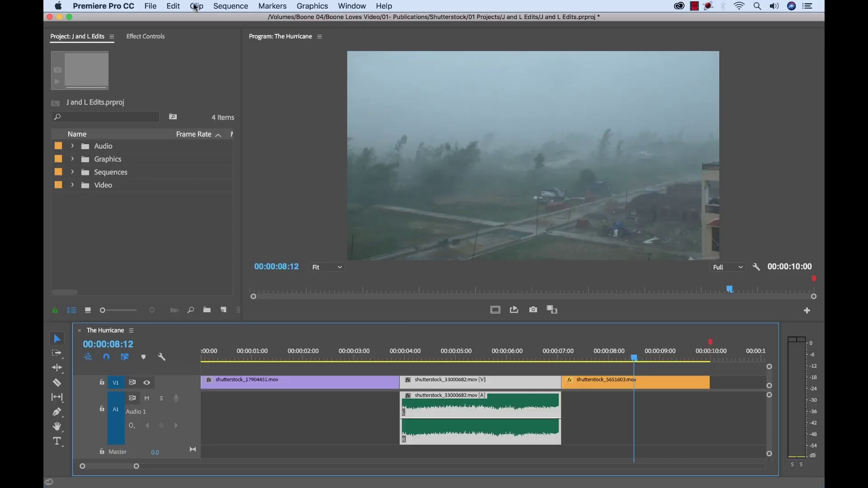
Unlink the middle clip's video from its audio and select each part on its own.
left_click(195, 7)
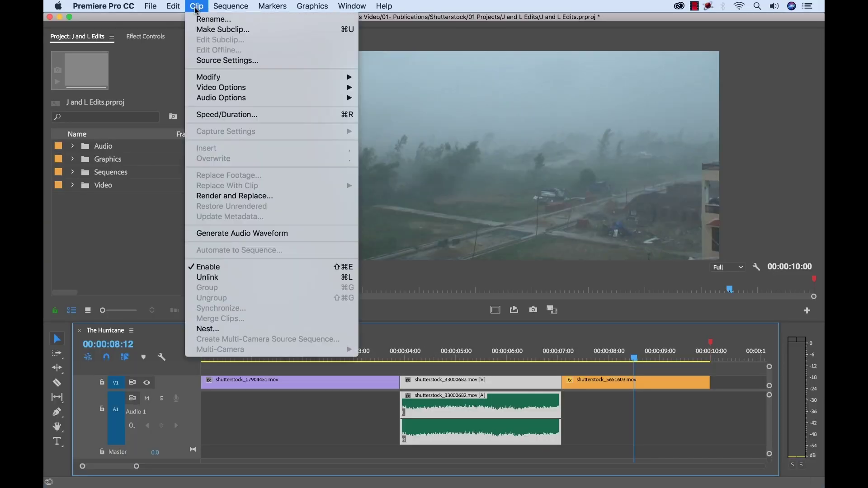
left_click(242, 278)
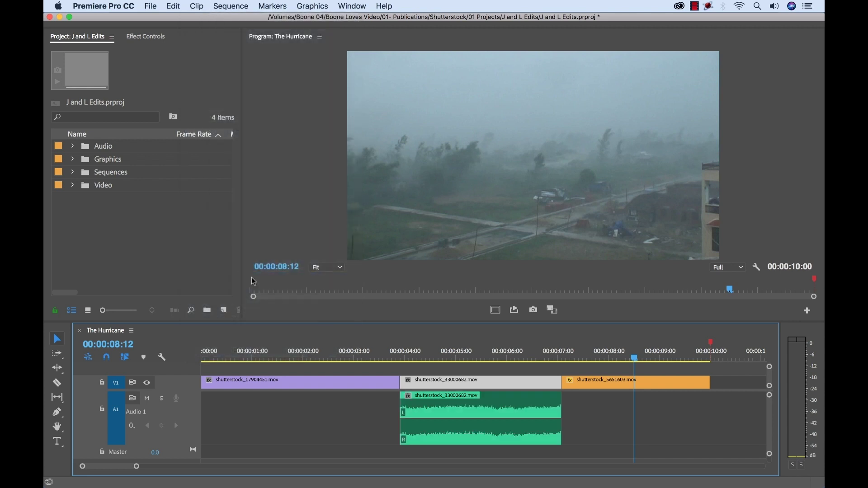
left_click(537, 406)
left_click(531, 383)
left_click(535, 405)
left_click(529, 382)
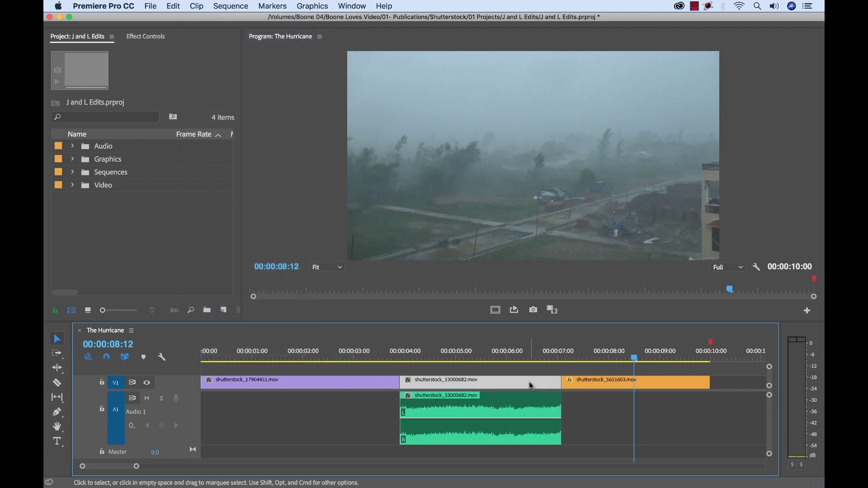
left_click(536, 406)
left_click(531, 382)
Relink the middle clip's video and audio, then select the video and audio individually.
key("super+z")
left_click(577, 397)
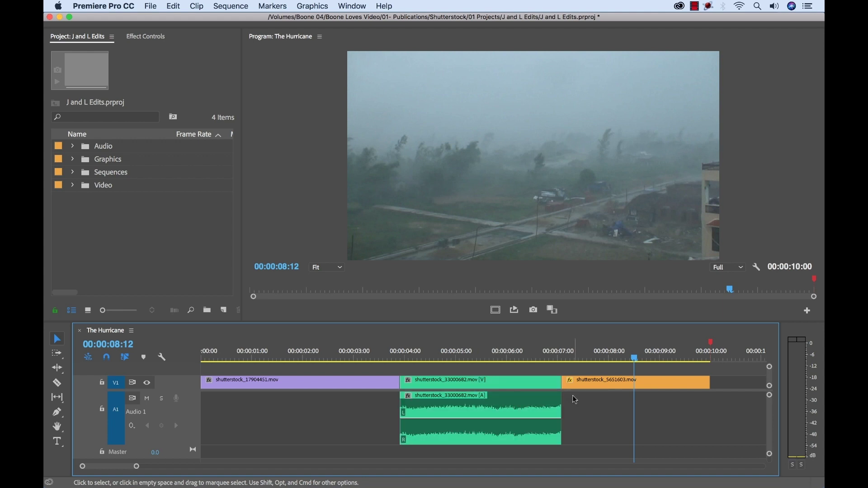
left_click(543, 405)
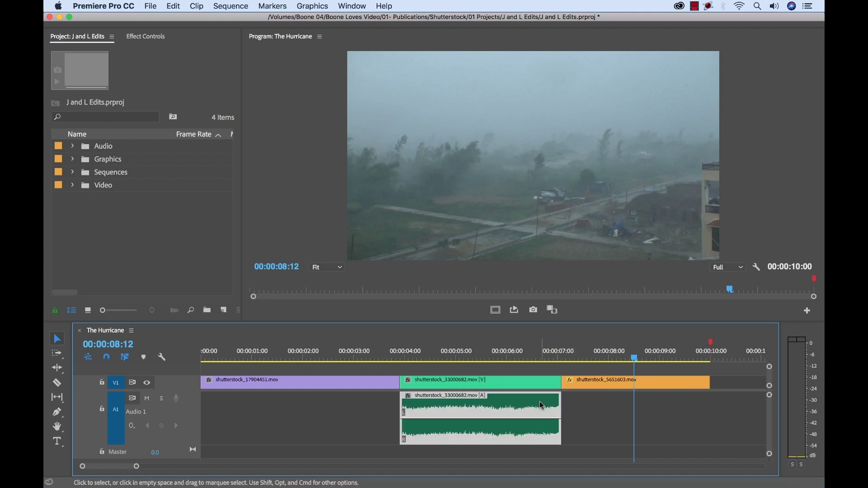
left_click(536, 380)
left_click(537, 395)
left_click(532, 378)
left_click(534, 397)
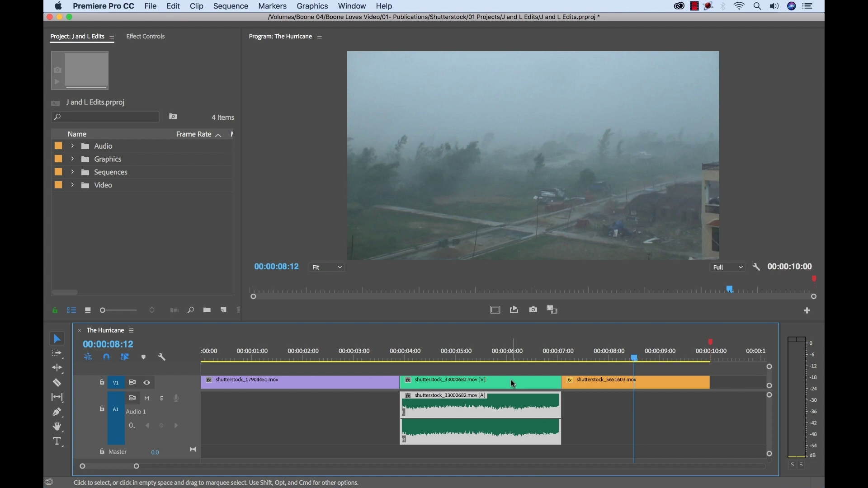
left_click(512, 383)
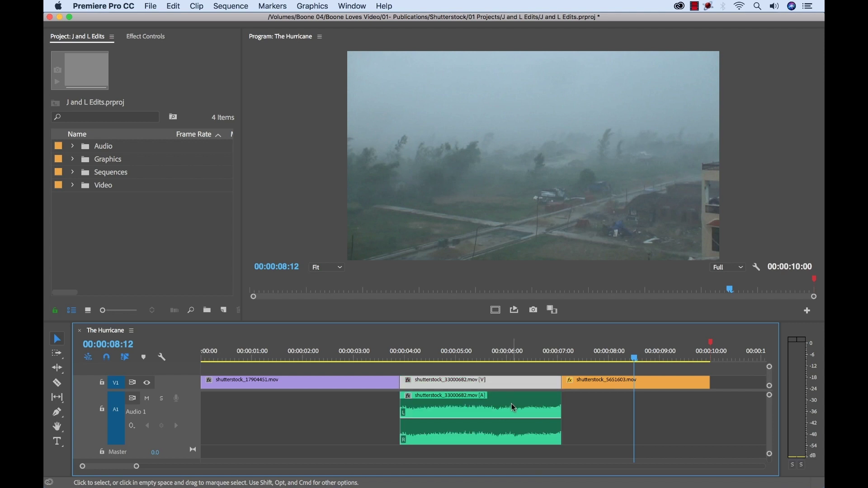
Extend the middle clip's A1 audio under the orange clip to 00:00:10:00 and review the L cut.
left_click(511, 403)
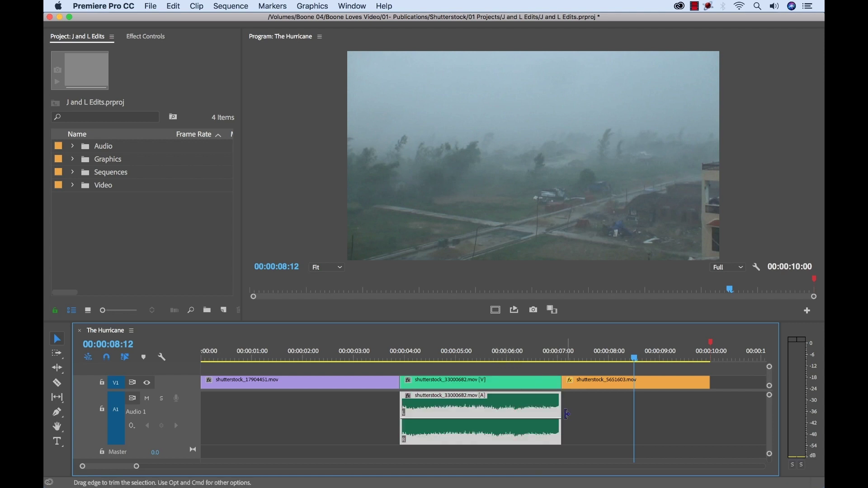
left_click_drag(559, 399, 710, 403)
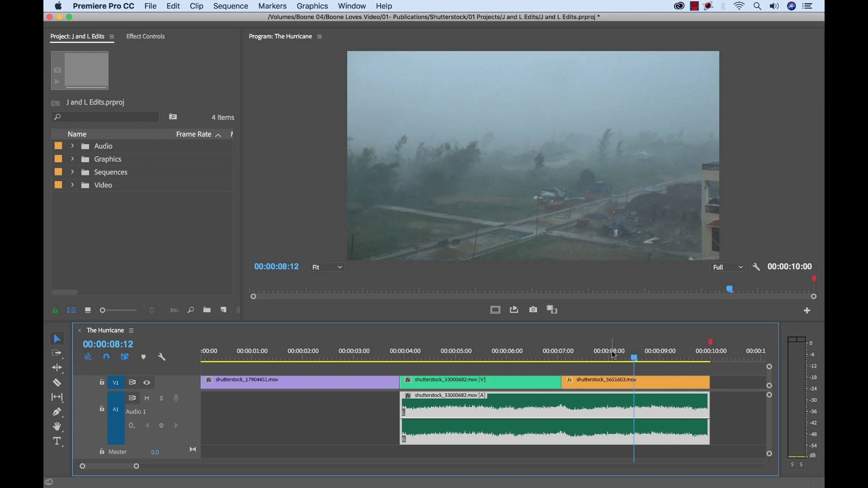
key("j")
key("j")
key("j")
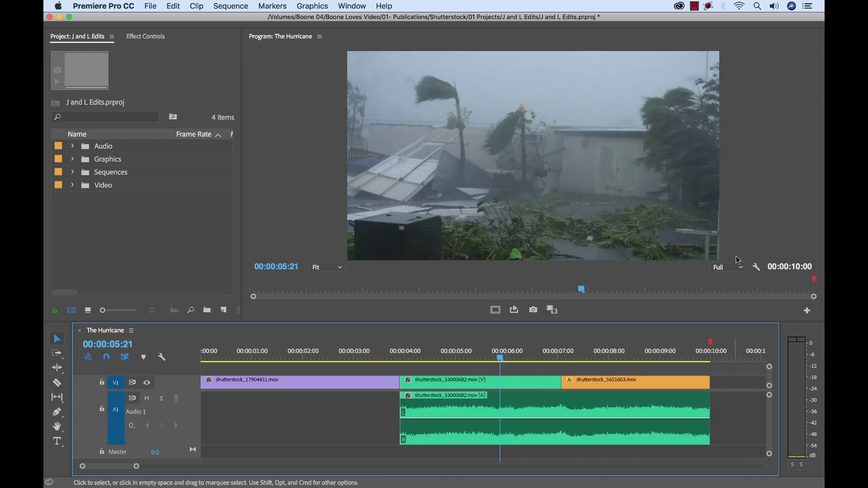
key("l")
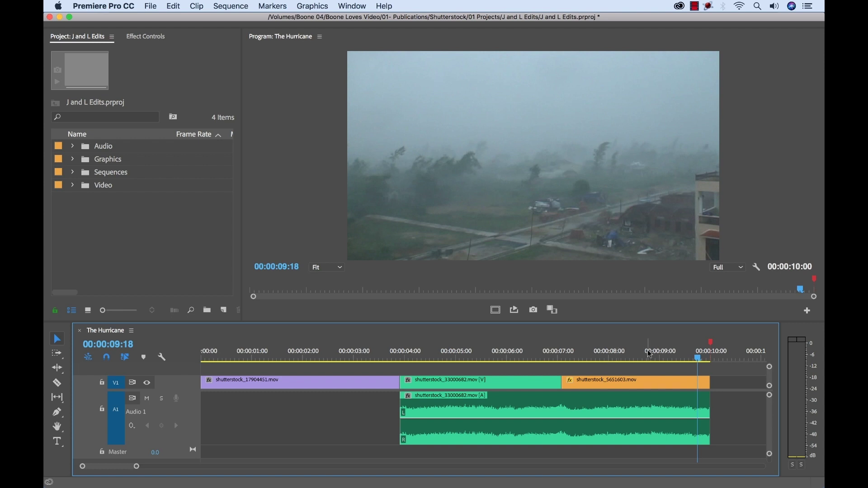
left_click_drag(645, 357, 514, 357)
key("space")
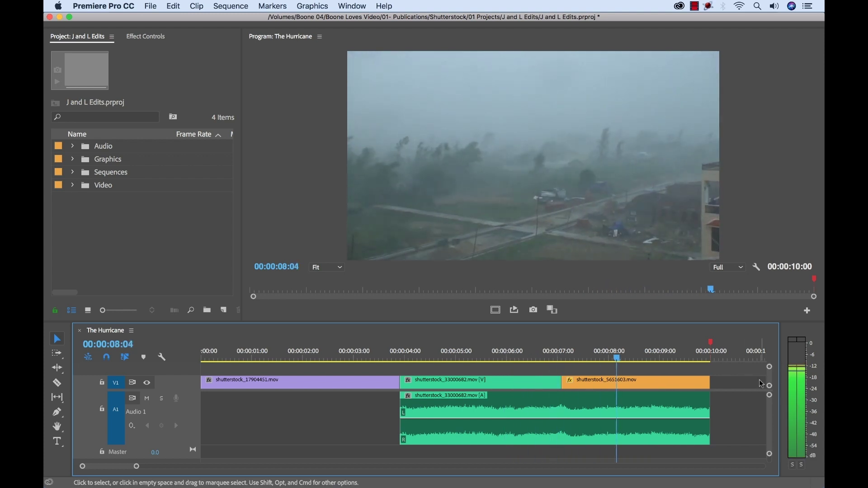
key("space")
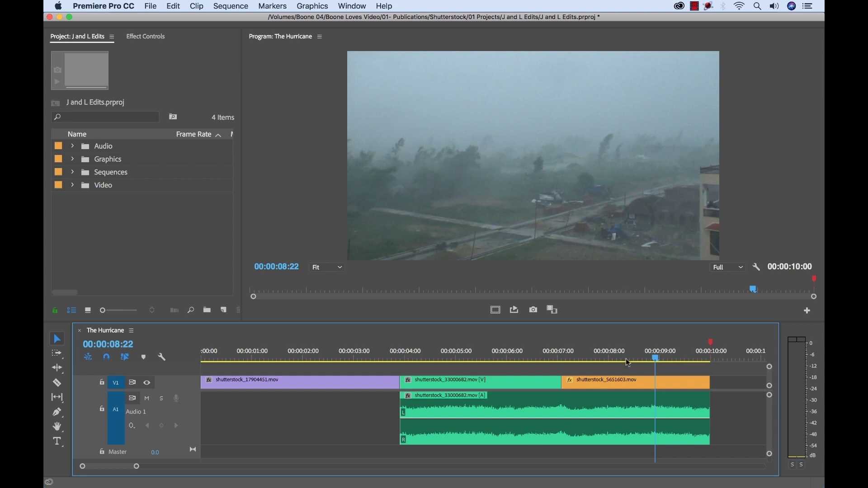
left_click(531, 385)
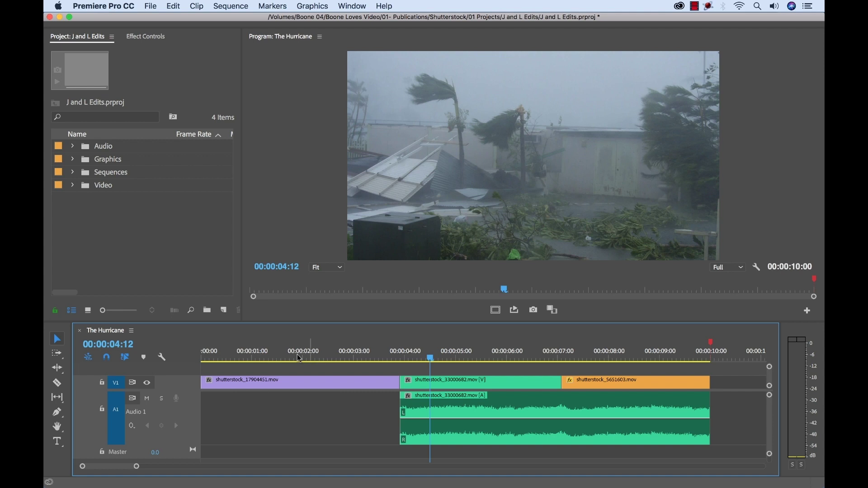
Play back the first cut and return the playhead to about 00:00:03:09.
left_click_drag(267, 361, 344, 355)
key("space")
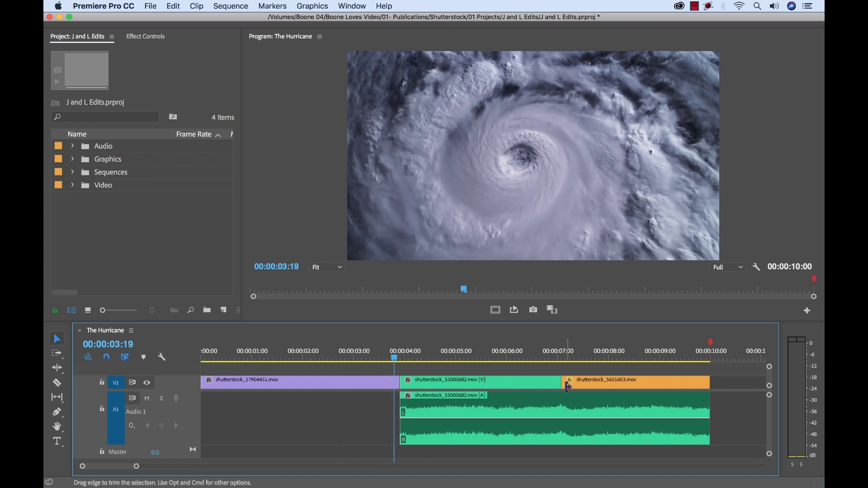
left_click_drag(445, 354, 373, 355)
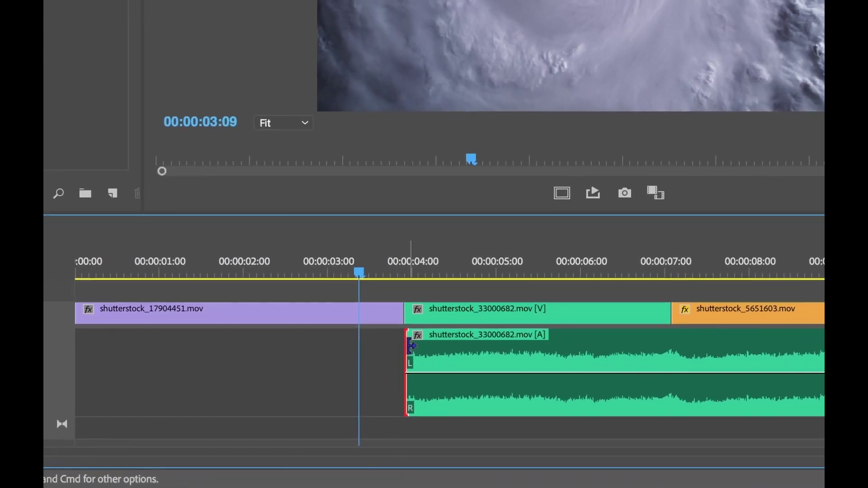
Drag the middle clip's audio start left to about 00:00:02:22, under the first clip.
left_click_drag(404, 401, 396, 403)
left_click_drag(396, 345, 338, 344)
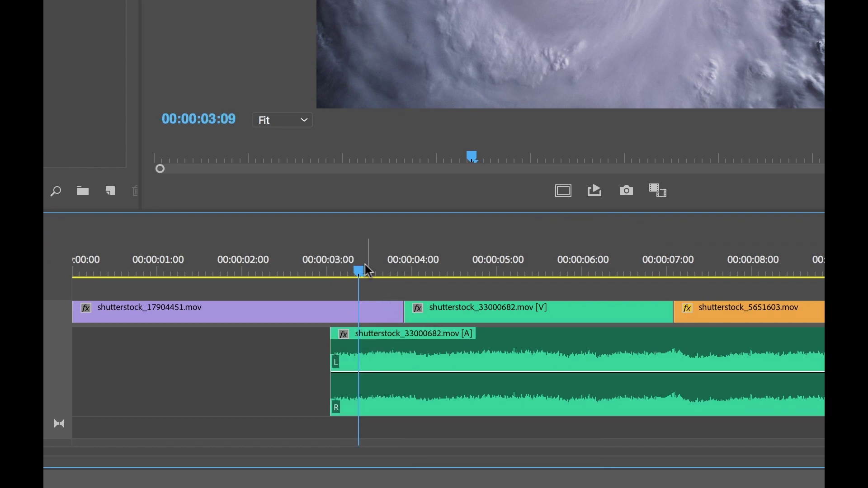
key("Left")
key("Left")
key("Left")
key("Left")
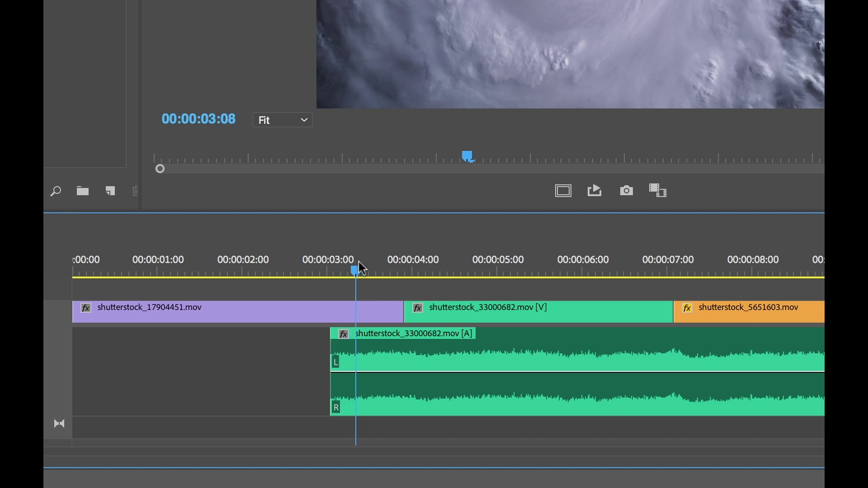
mouse_move(363, 270)
left_mouse_down()
mouse_move(350, 270)
mouse_move(408, 269)
mouse_move(367, 265)
left_mouse_up()
left_click_drag(332, 384, 319, 384)
left_click_drag(351, 270, 319, 270)
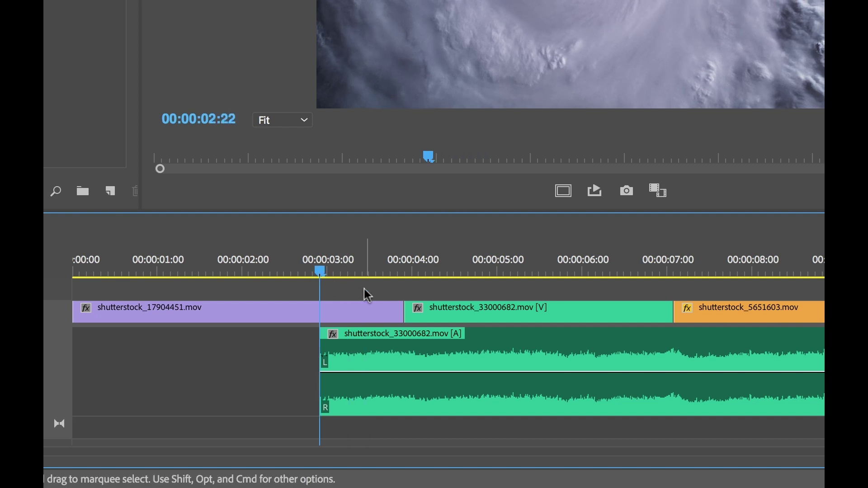
Apply the default Constant Power crossfade at the audio start and play it back from 2:04.
key("super+shift+d")
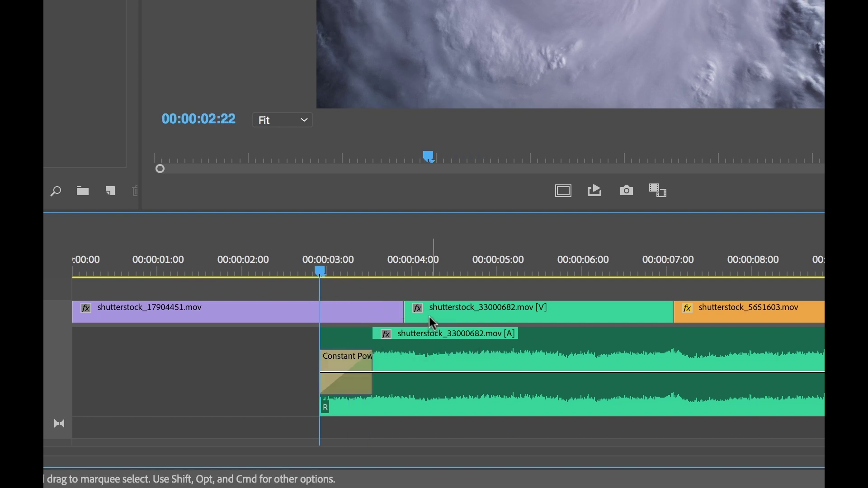
left_click(257, 270)
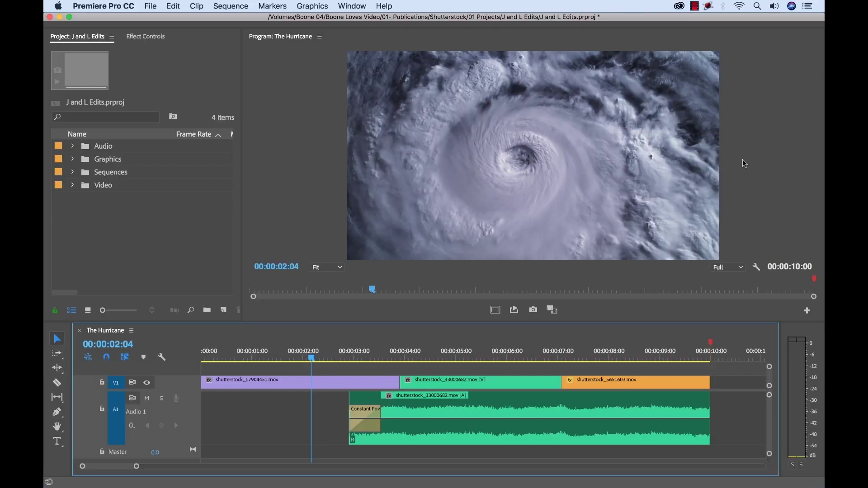
key("space")
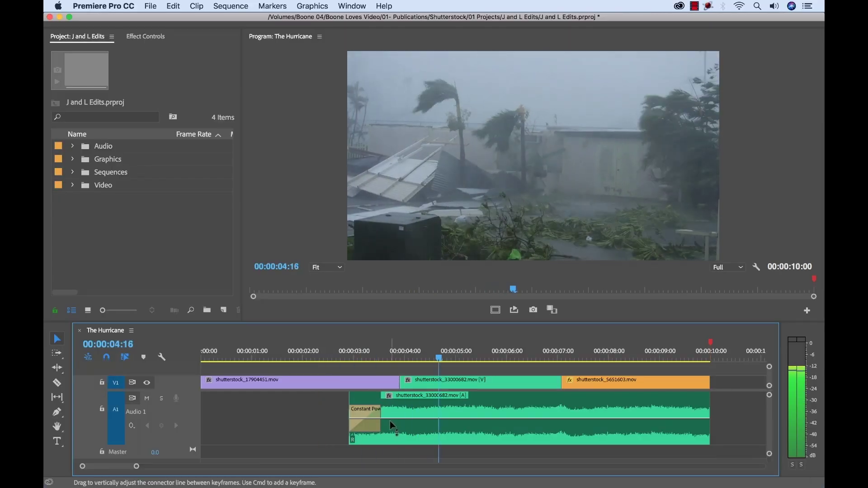
key("space")
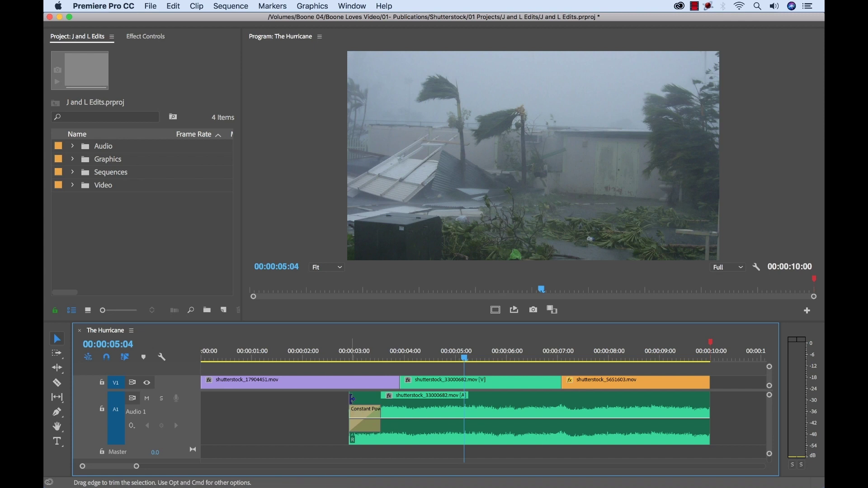
Extend the audio start earlier and lengthen the Constant Power crossfade, then play it back.
left_click_drag(343, 403, 429, 412)
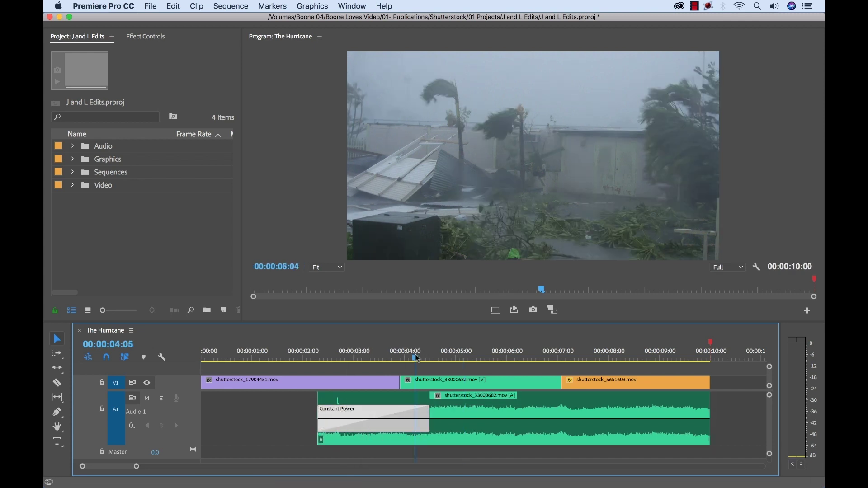
left_click_drag(356, 357, 296, 357)
key("space")
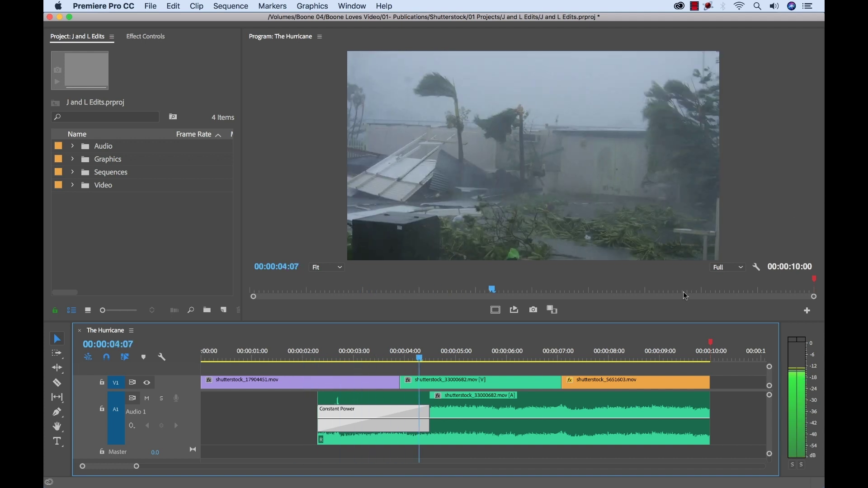
key("space")
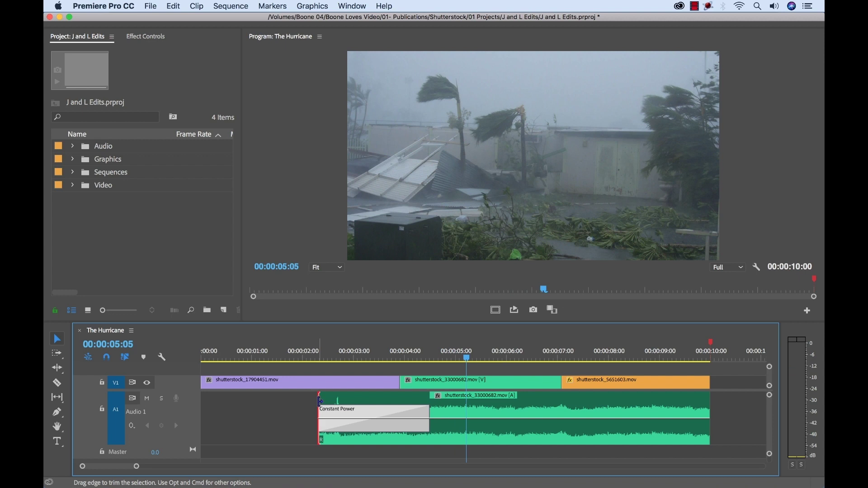
Trim the audio start and crossfade slightly later, near 00:00:02:20, and replay the crossfade.
left_click_drag(320, 400, 340, 400)
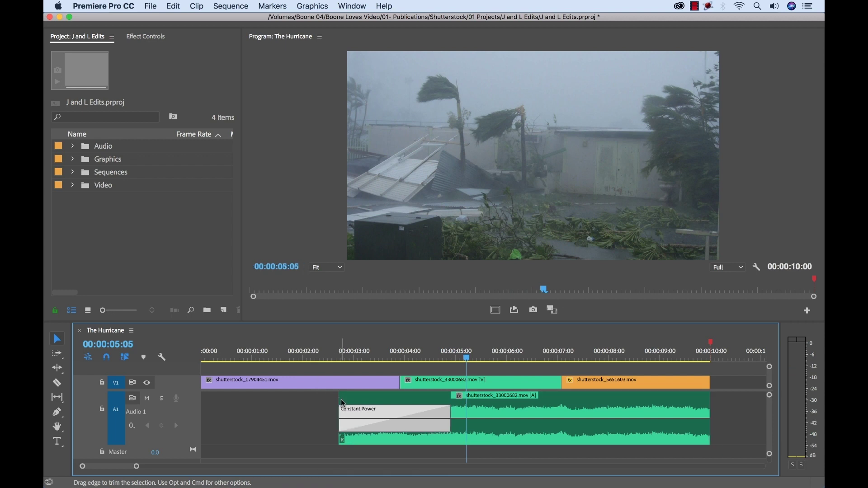
left_click(330, 351)
key("space")
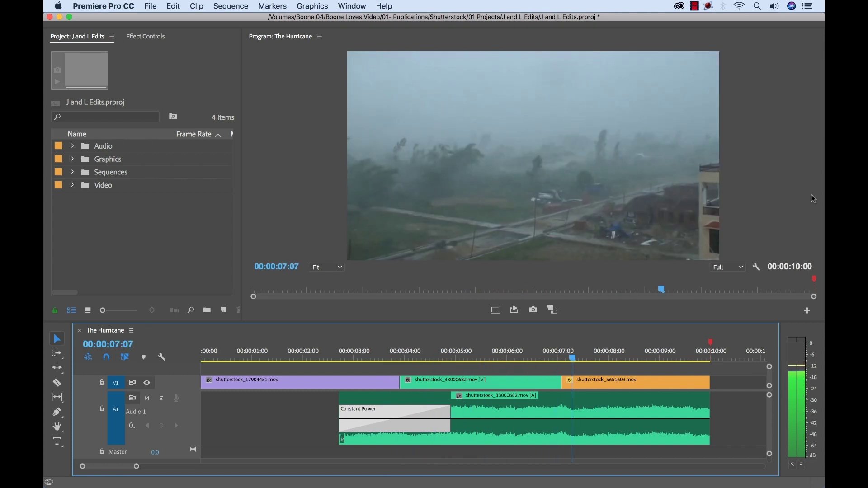
key("space")
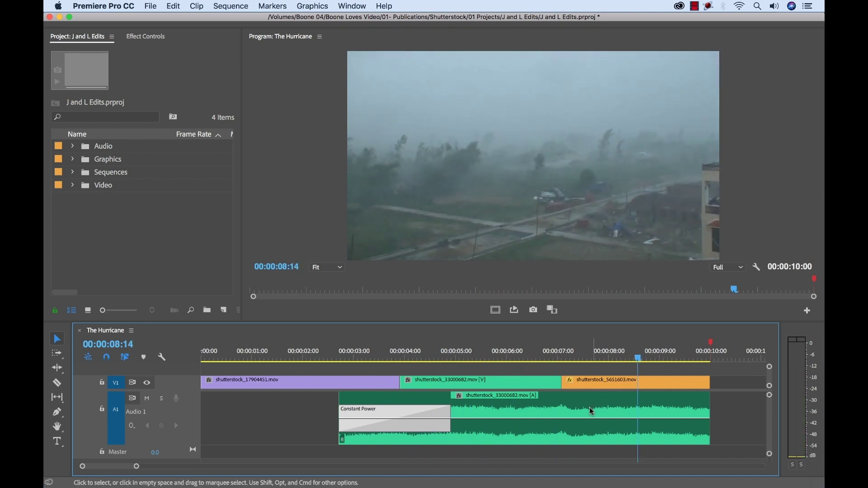
left_click(590, 408)
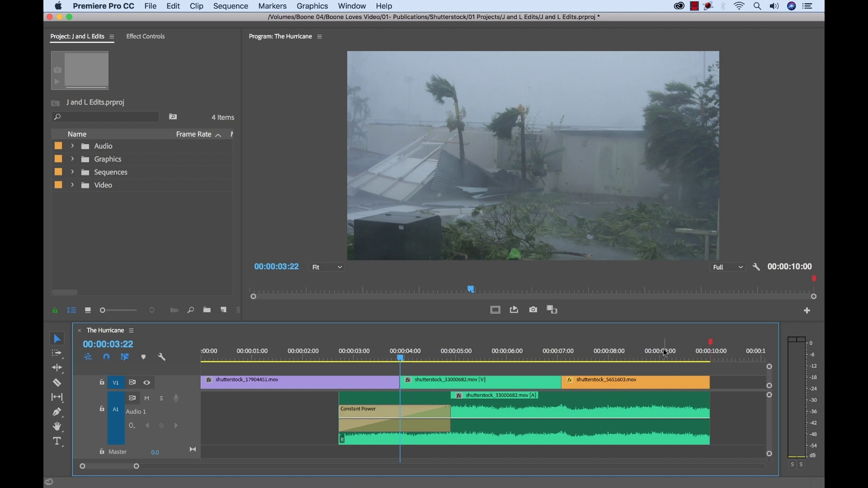
Move the playhead to 12:00 and drag the sequence end marker to it.
key("minus")
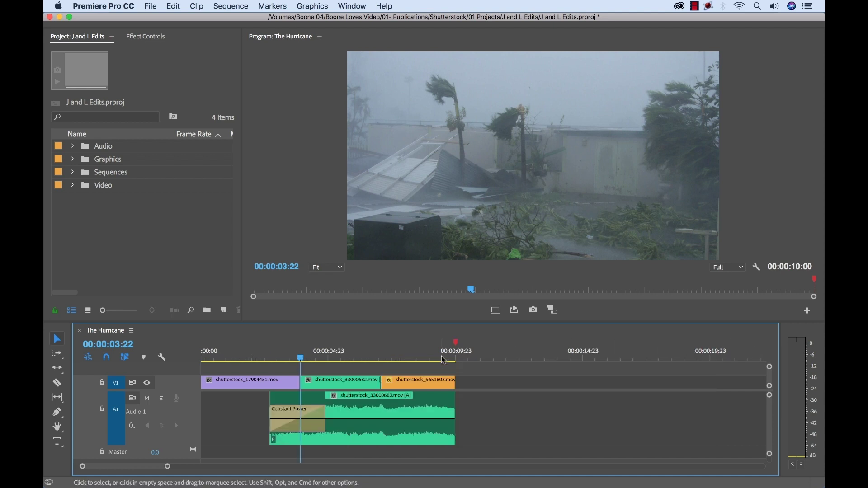
left_click(143, 345)
type("1")
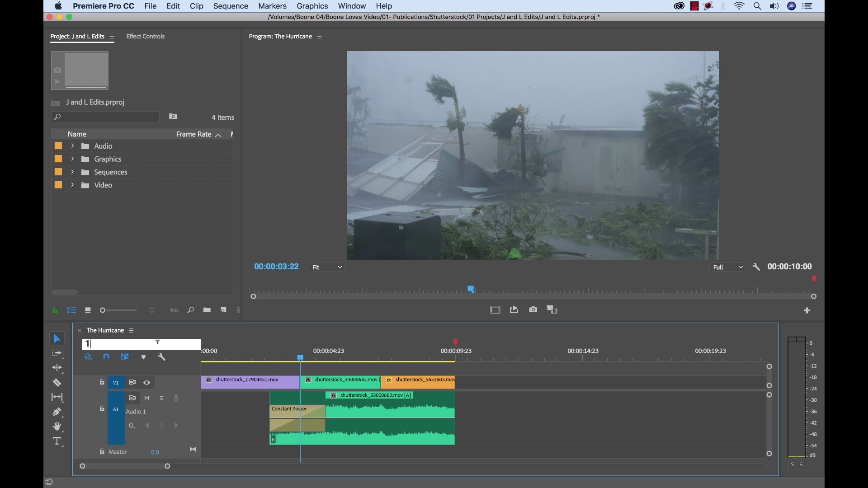
type("2:00")
key("Return")
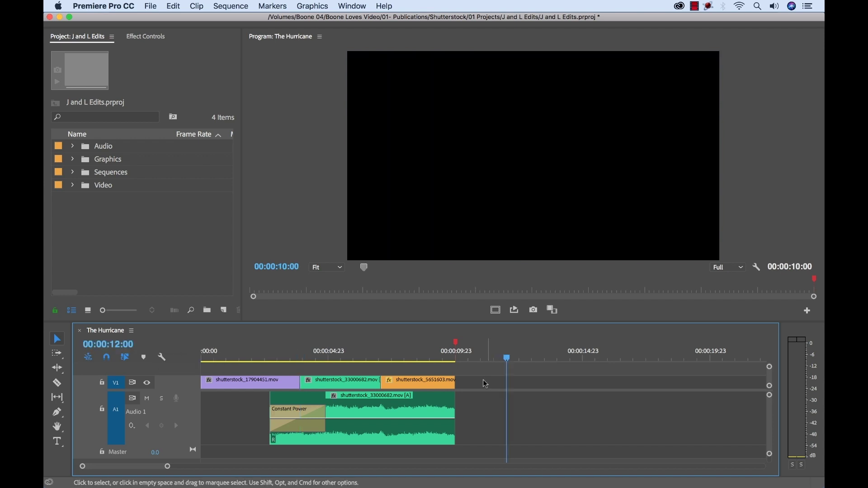
left_click_drag(461, 340, 512, 345)
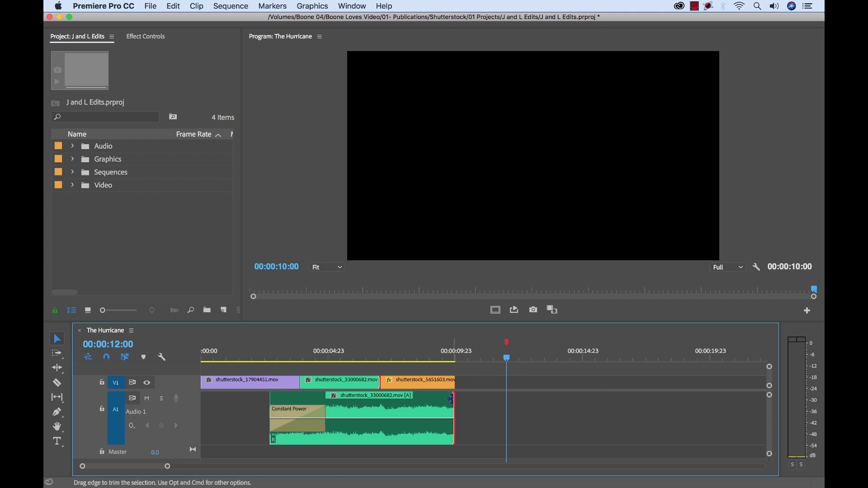
Extend the audio and move the orange clip to end at 12 seconds, lengthening the second clip to fill the gap.
left_click_drag(454, 402, 507, 400)
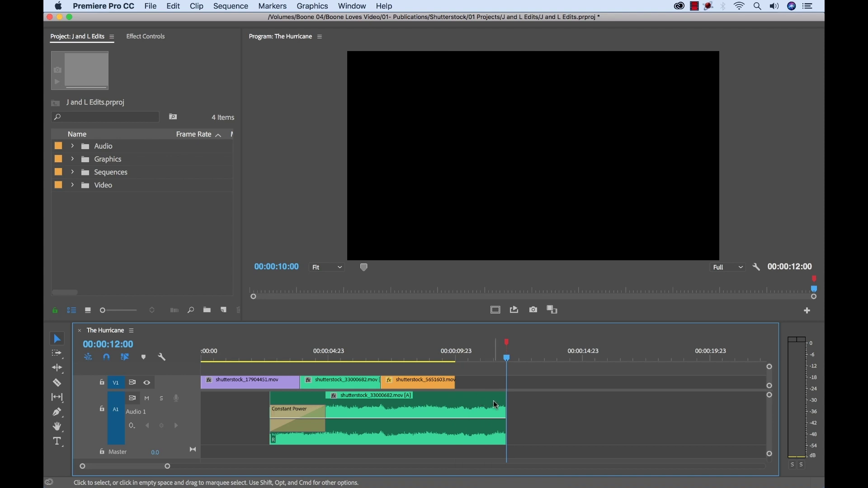
left_click(419, 381)
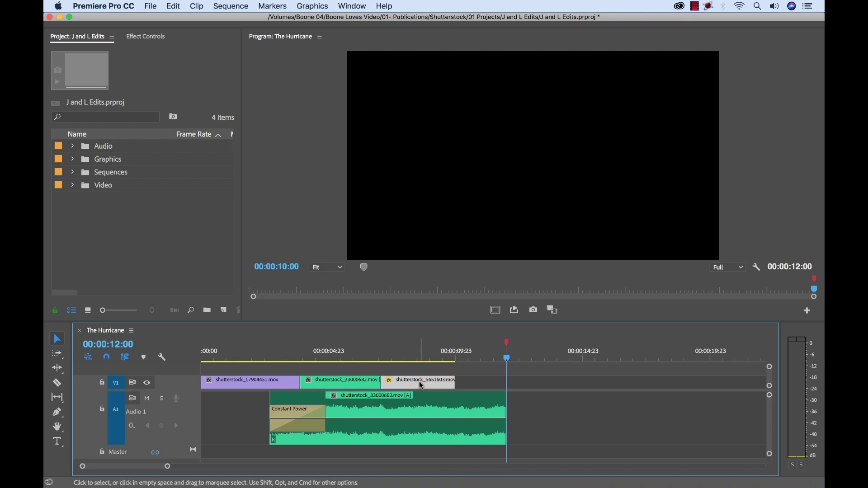
left_click_drag(422, 382, 465, 382)
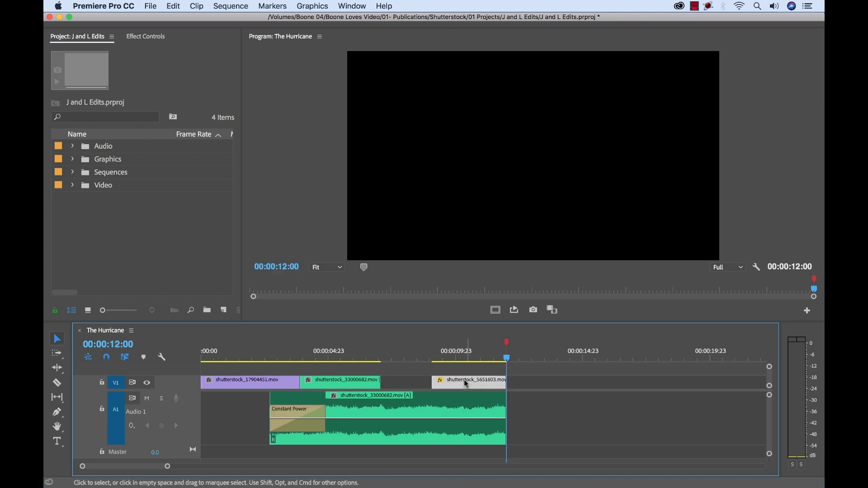
left_click_drag(381, 383, 406, 382)
Use the Rolling Edit tool to roll the V1 cut between the first two clips later, reviewing near 8:13.
left_click(56, 367)
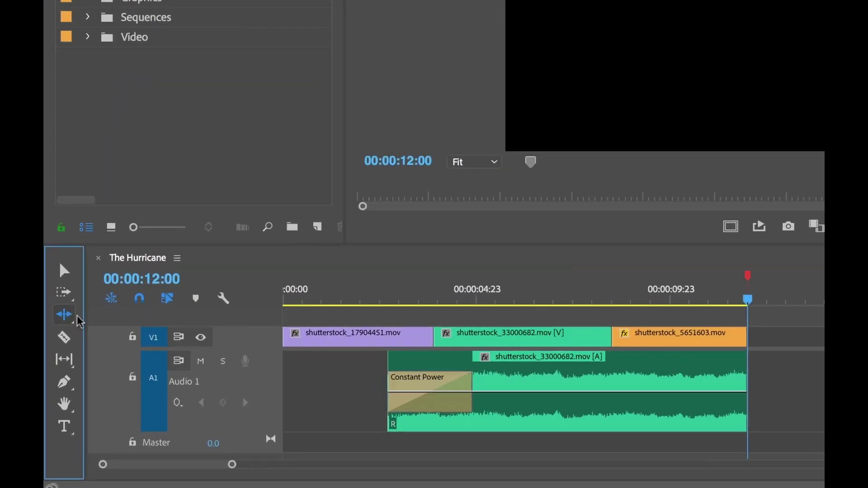
left_click(71, 271)
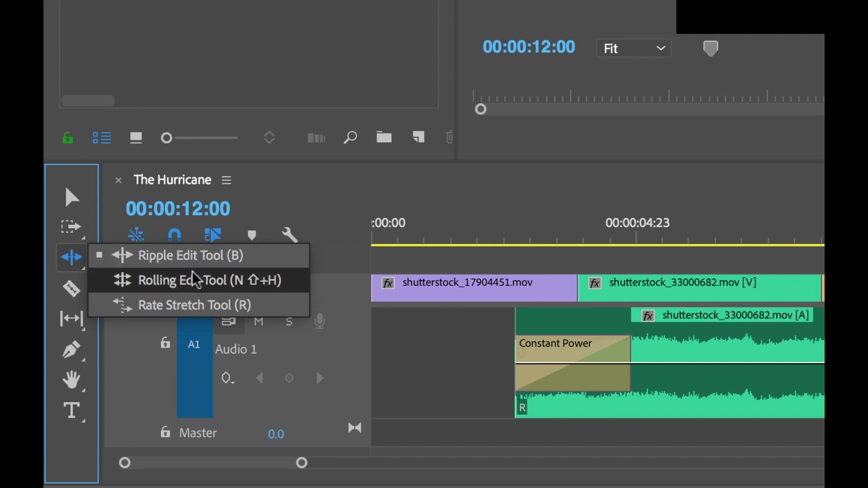
left_click(194, 280)
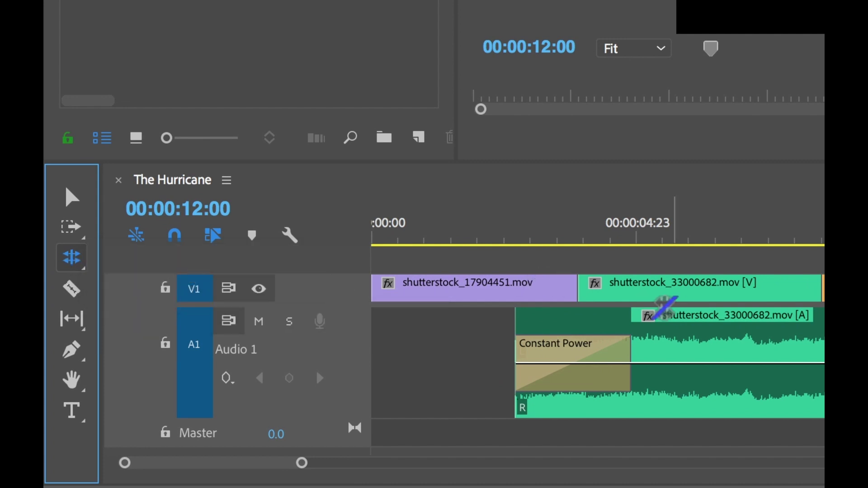
left_click_drag(579, 286, 607, 283)
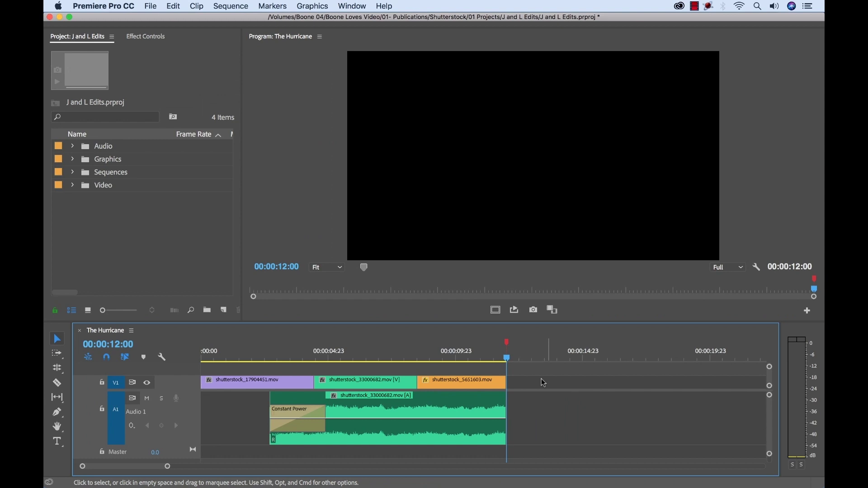
left_click(419, 358)
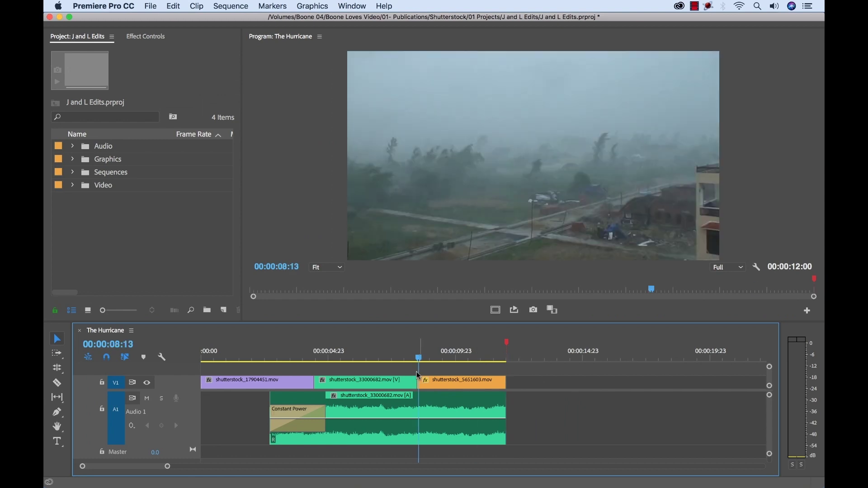